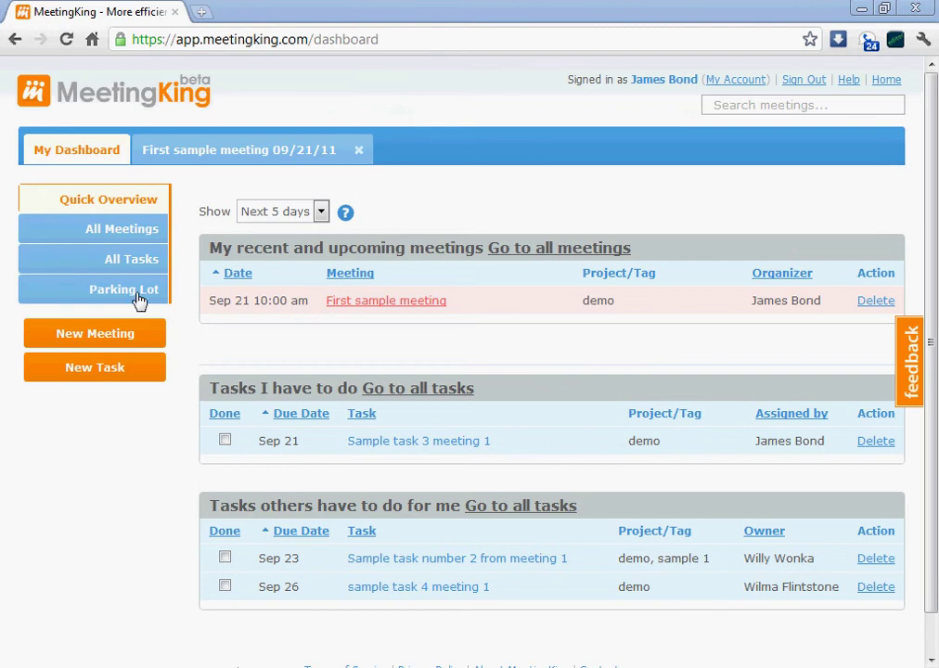
- Create a new meeting titled "demo meeting"
click(96, 334)
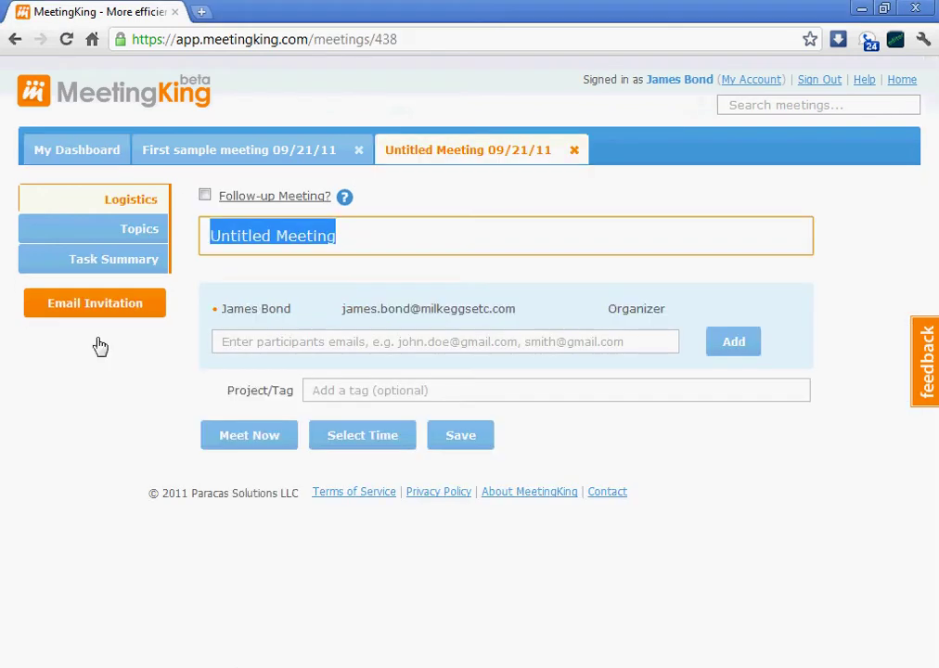
text(demo meeting)
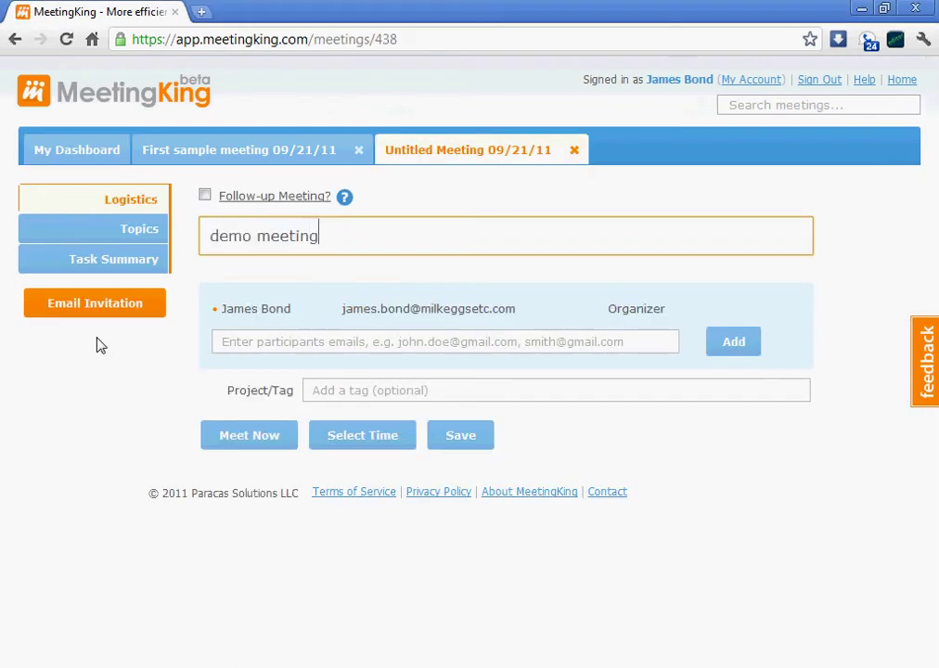
key(Tab)
- Add three suggested contacts as meeting participants by their e-mail addresses
text(wilm)
key(Return)
text(har)
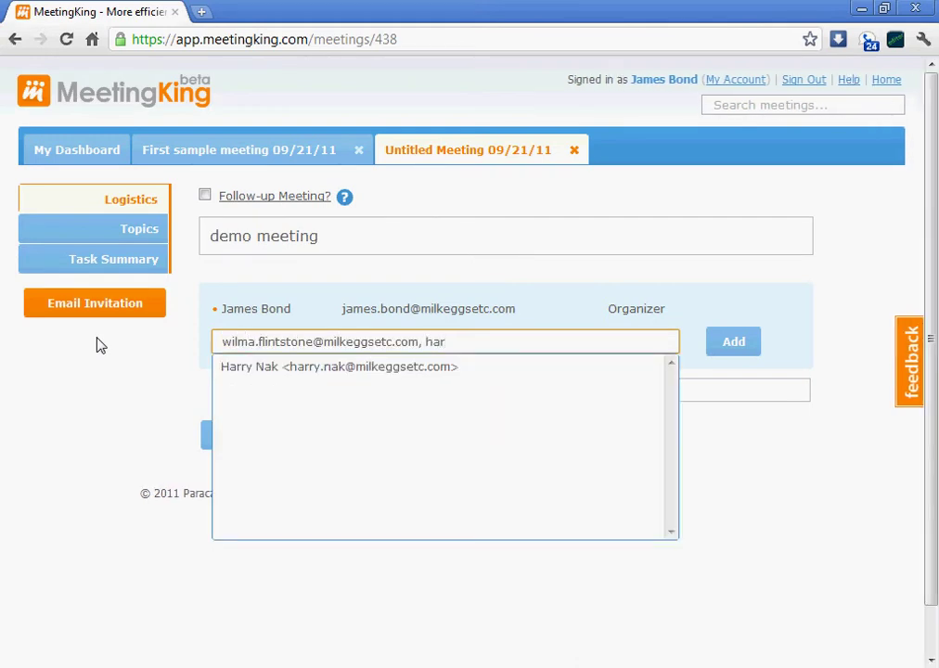
key(Return)
text(mr.)
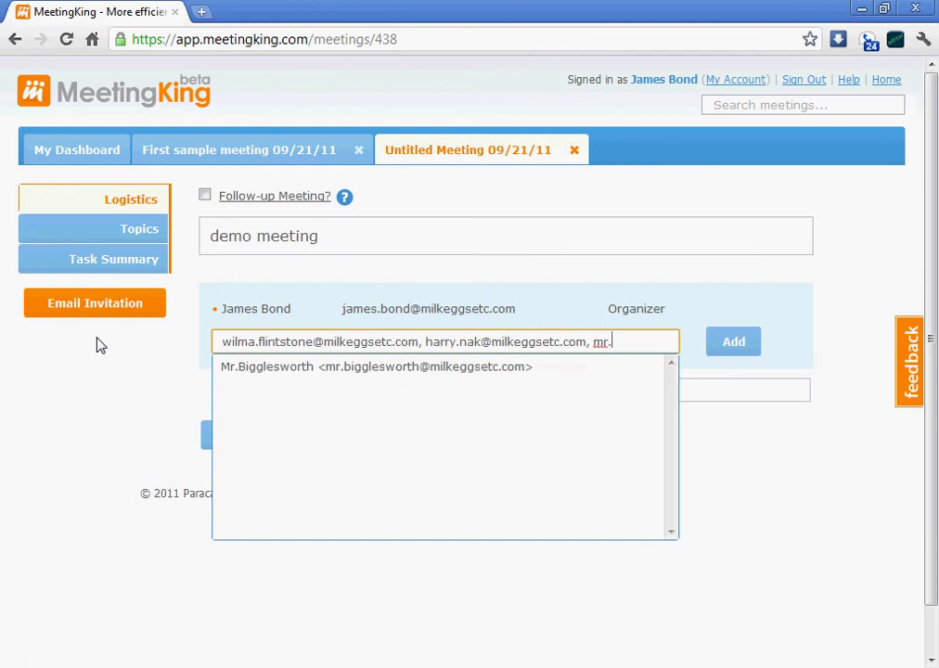
key(Down)
key(Return)
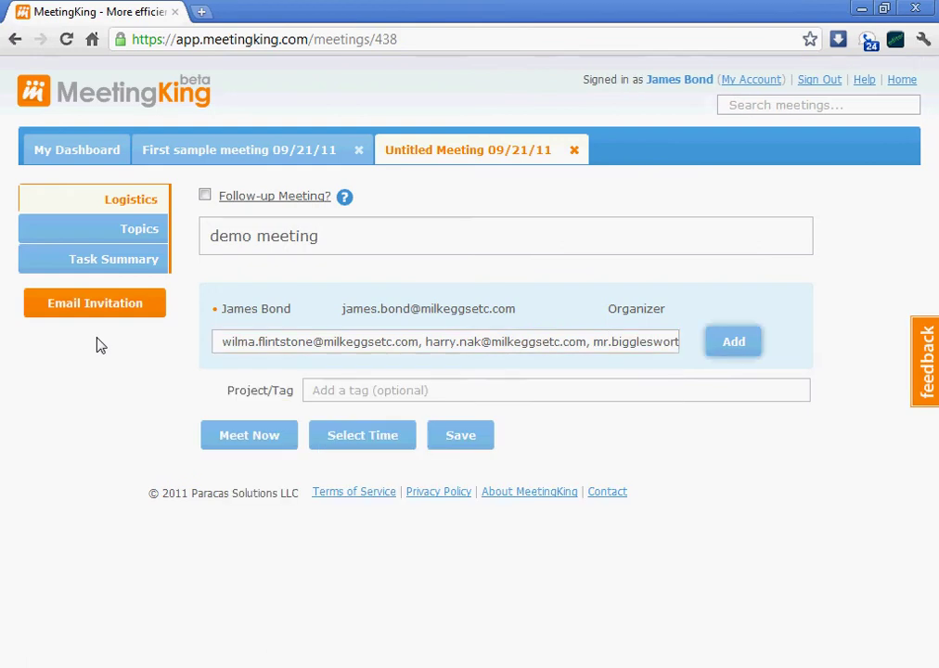
key(Return)
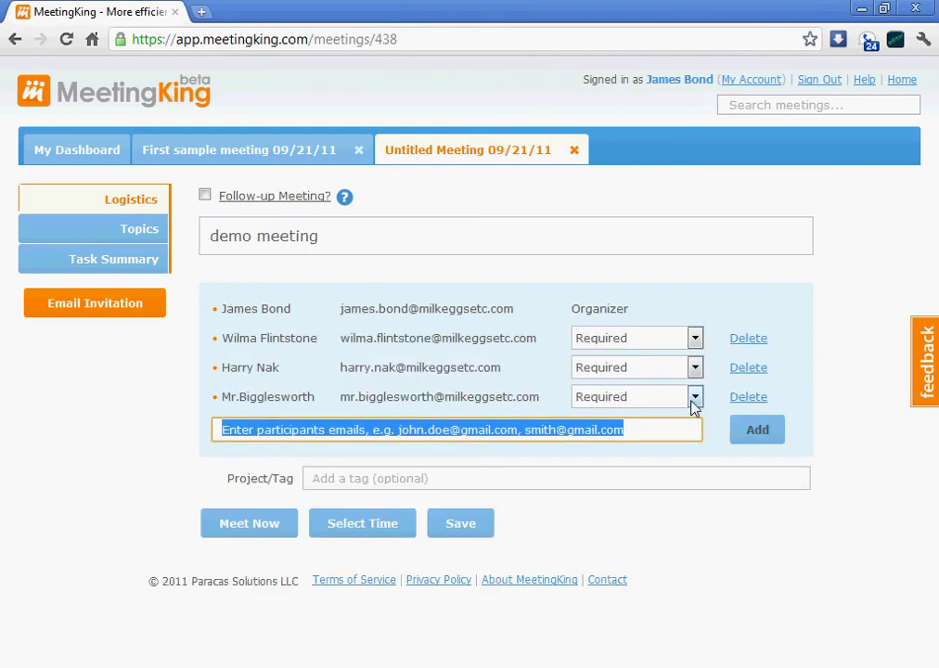
- Set the third added participant's role to Read Only and tag the meeting with the project tag "demo"
click(694, 402)
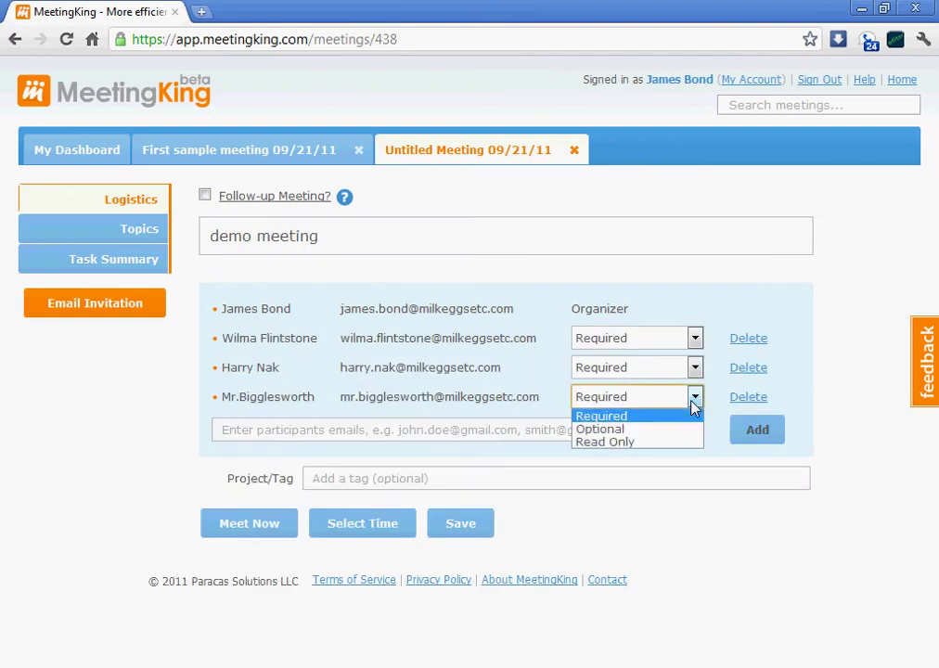
click(634, 444)
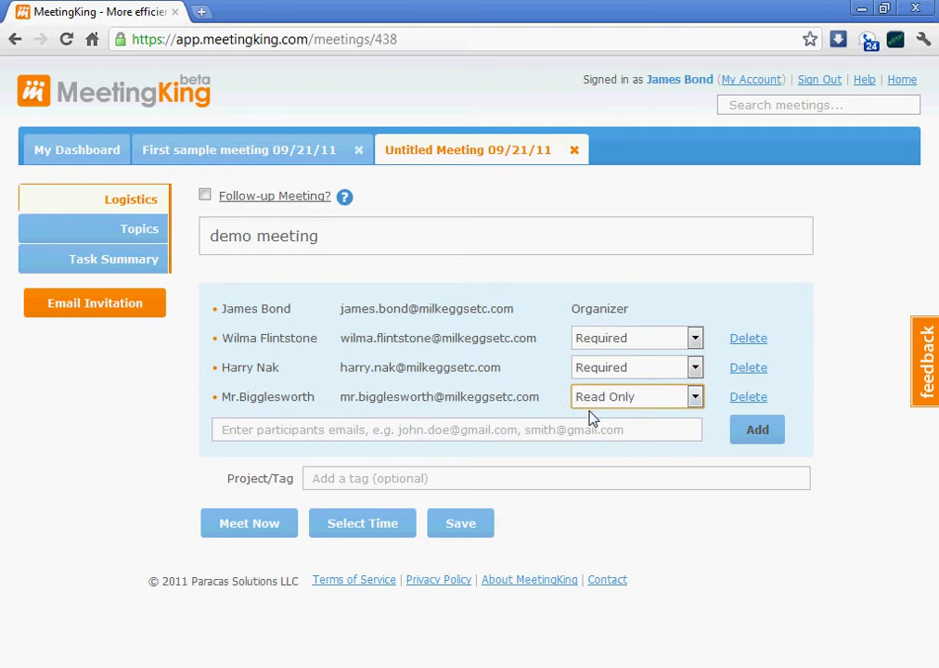
key(Tab)
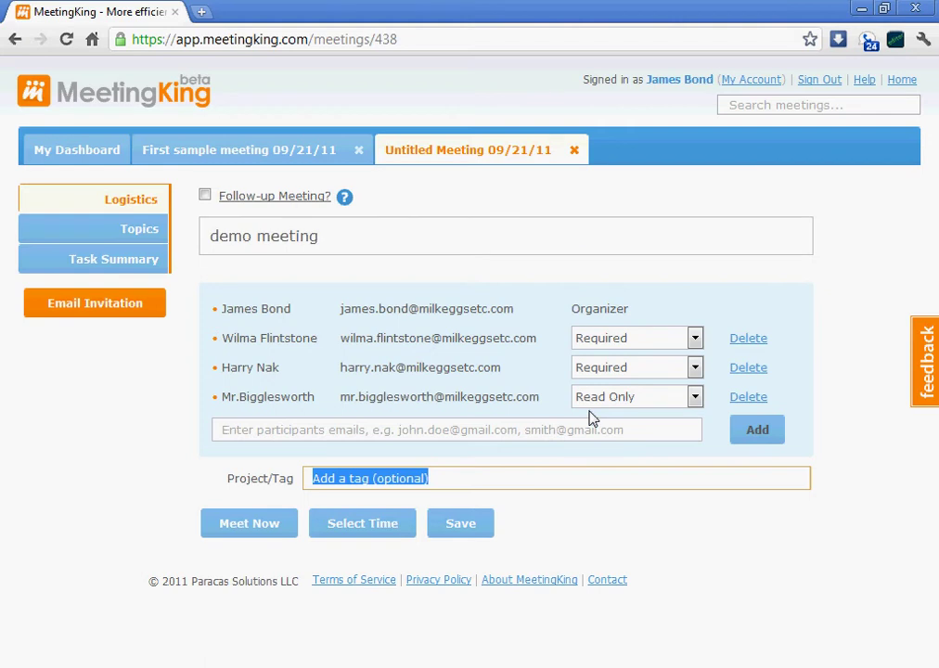
text(demo)
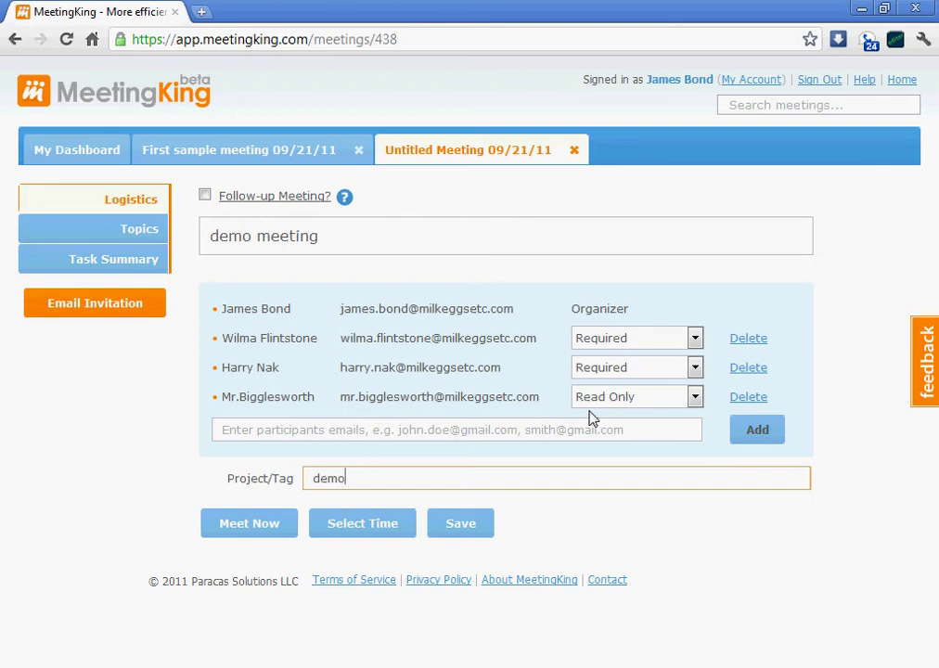
- Schedule the meeting for 09/22/11 with a start time of 09:30 am
key(Tab)
key(Tab)
key(Return)
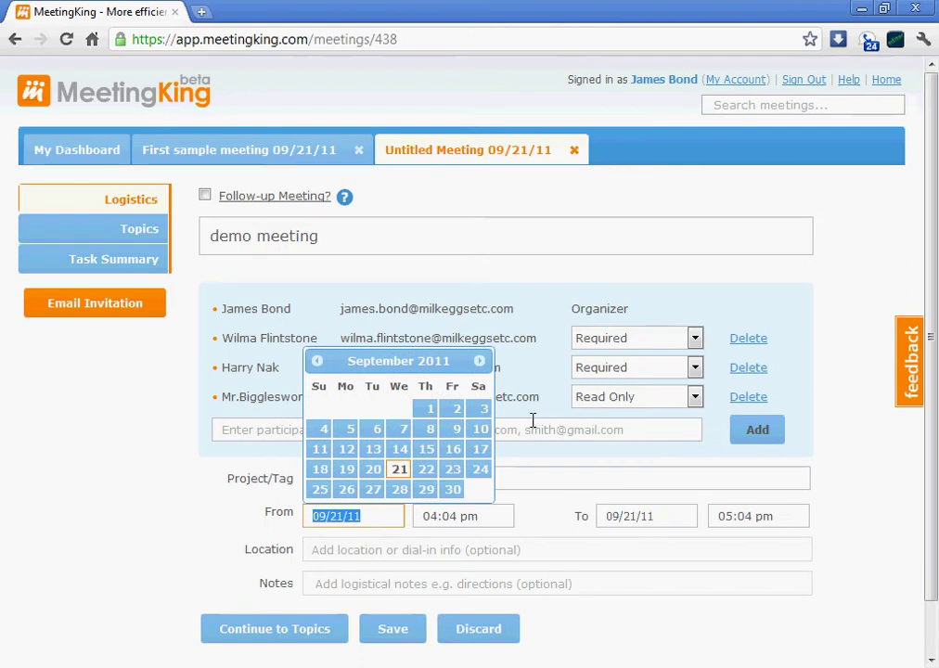
click(426, 473)
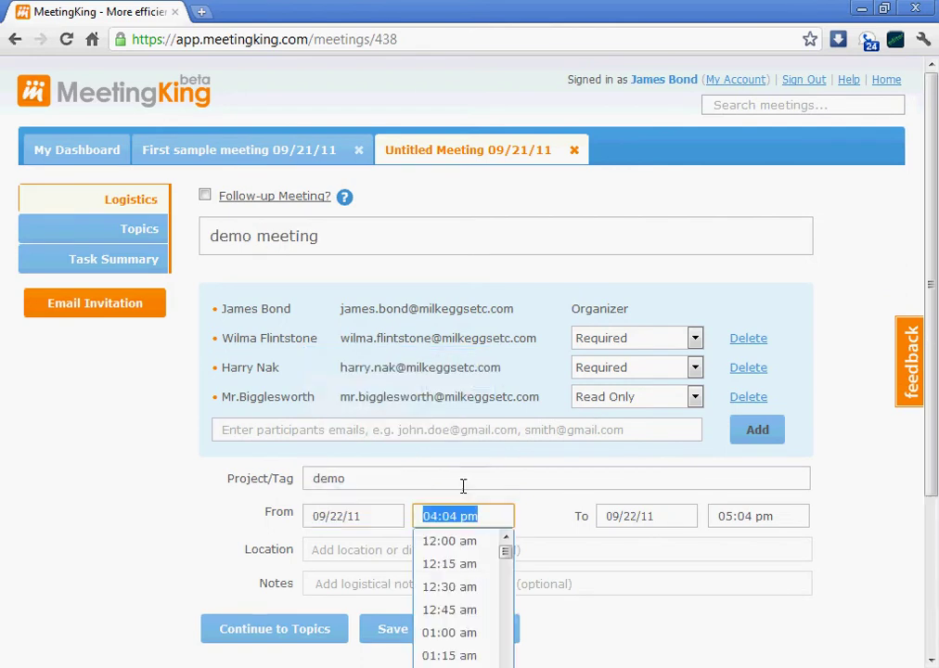
click(503, 555)
drag(505, 560, 502, 601)
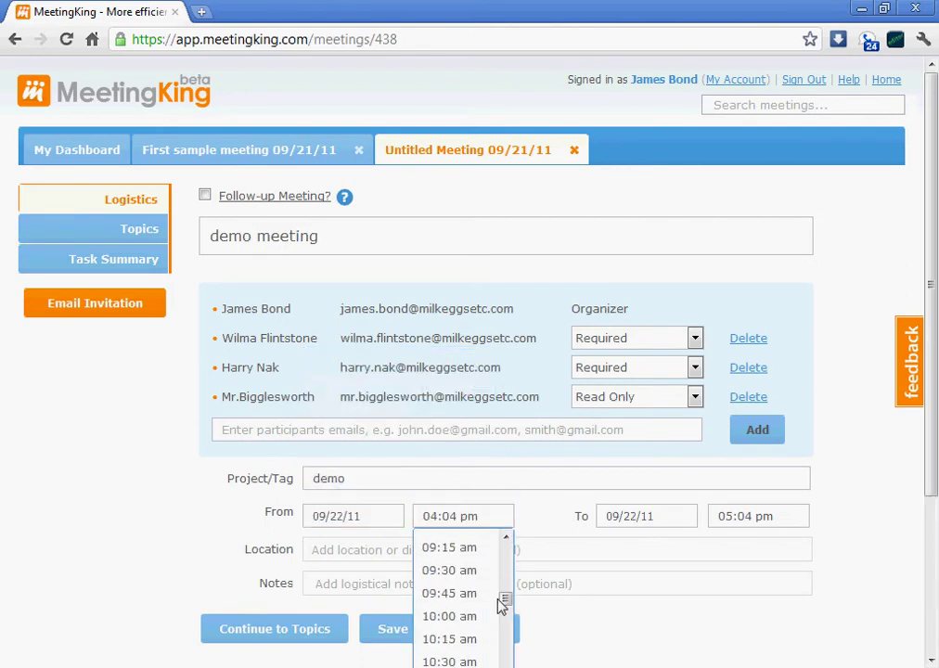
click(453, 570)
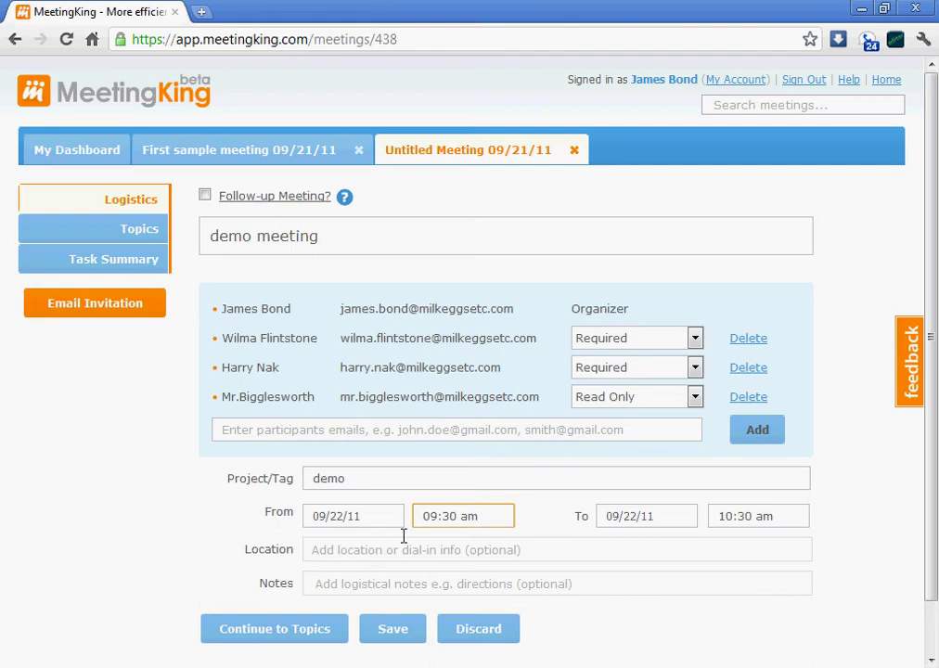
- Continue to the meeting's topics and add "topic number 1" with the first invited participant as presenter and a duration of 10m
click(274, 630)
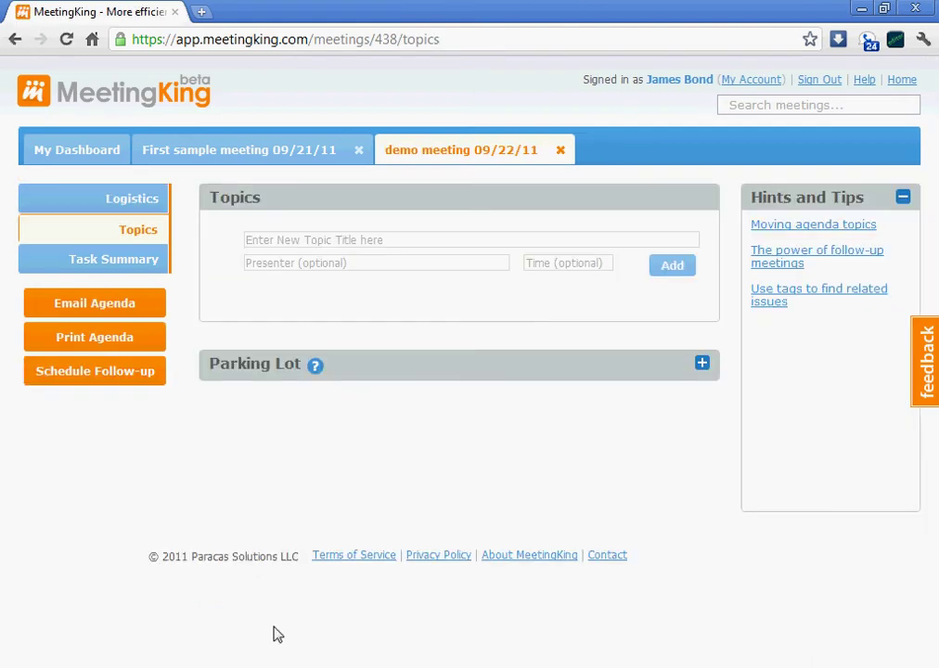
text(topic)
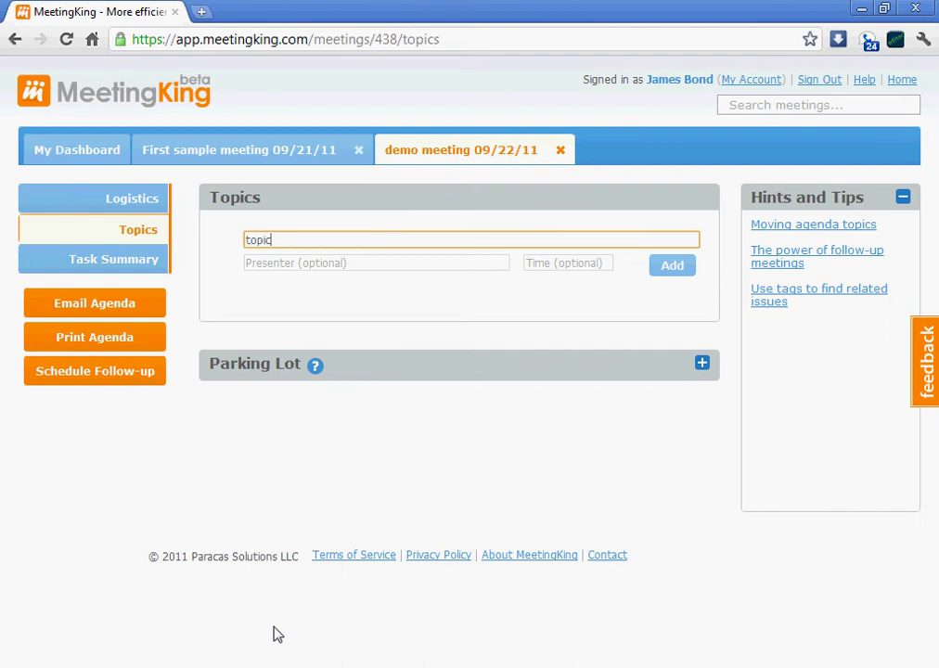
text( number 1)
key(Tab)
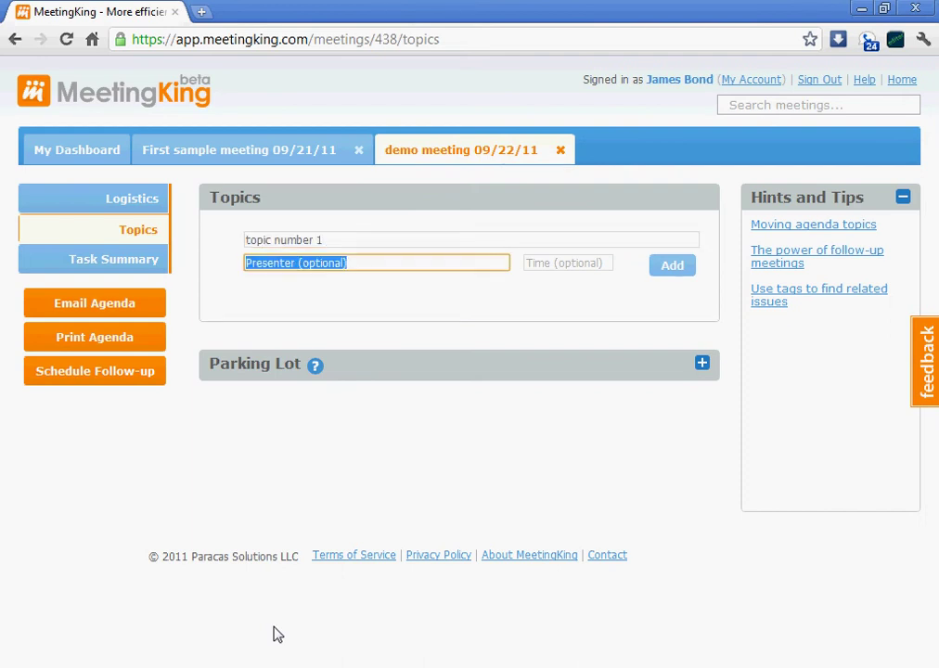
text(wilm)
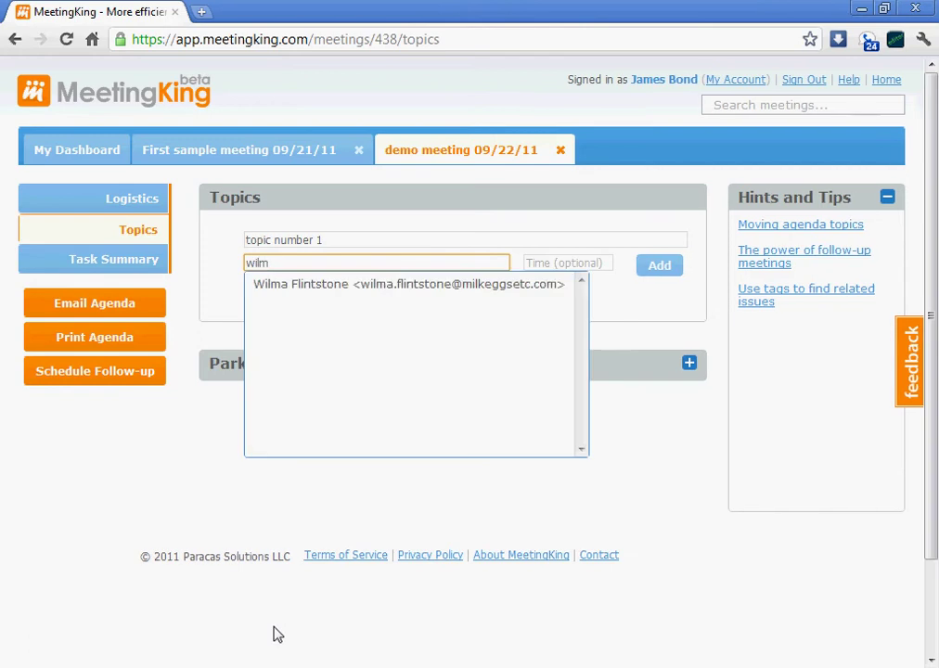
key(Down)
key(Return)
key(Tab)
key(Down)
key(Return)
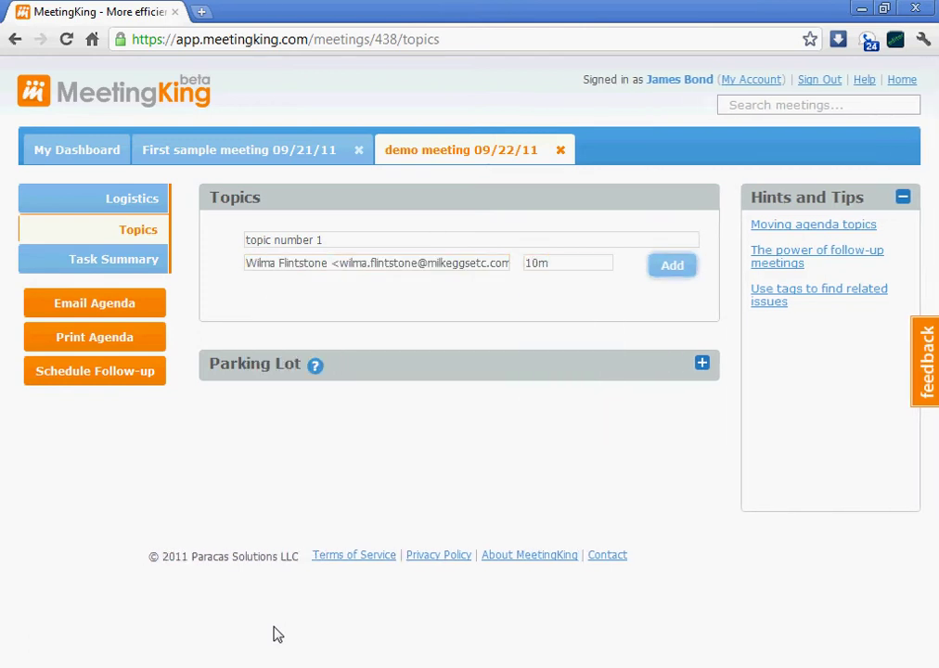
key(Tab)
key(Return)
- Add a second agenda topic titled "topic number 2" without a presenter or time
key(Tab)
text(topic)
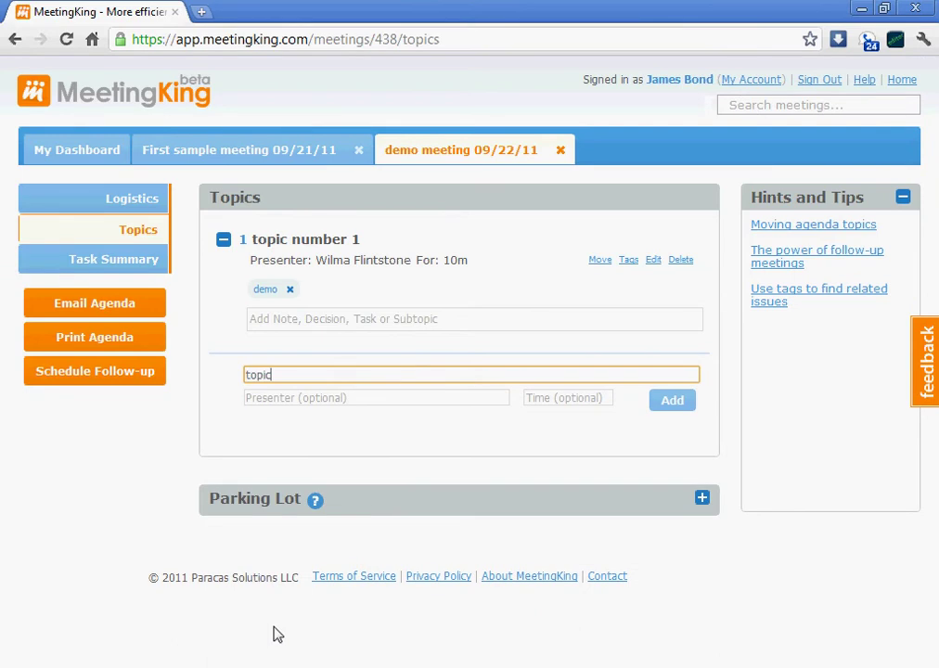
text( number 2)
key(Return)
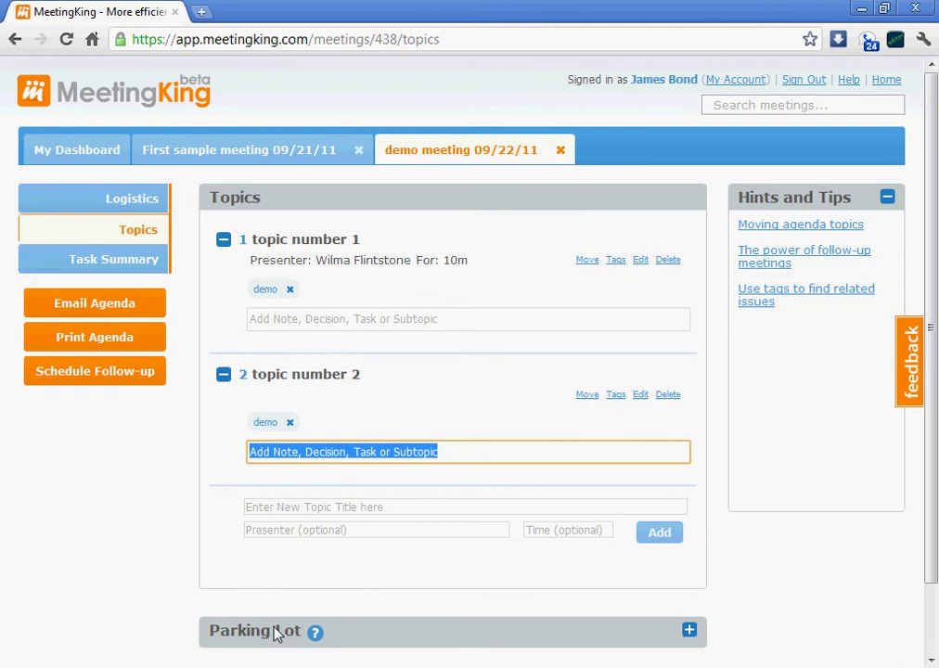
- Add a third agenda topic titled "topic number 3" with the organizer as presenter and a duration of 5m
key(Tab)
text(topic)
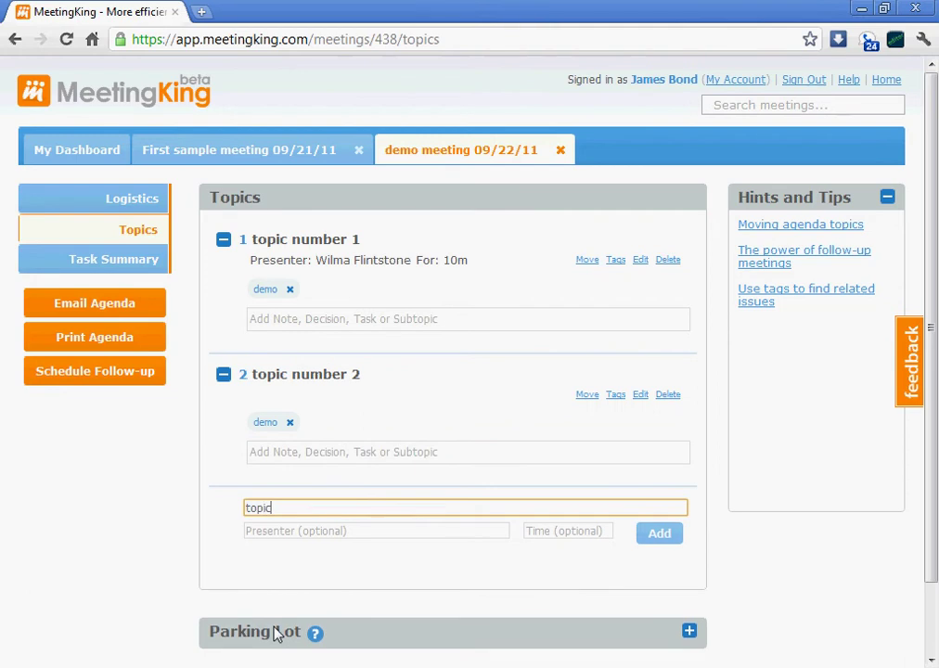
text( number 3)
key(Tab)
text(jam)
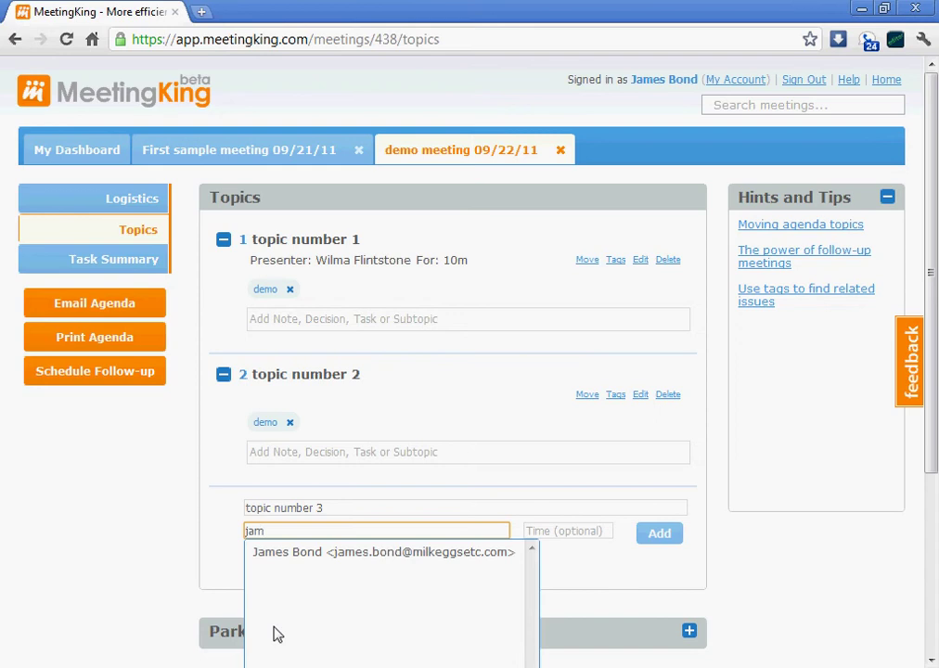
key(Down)
key(Tab)
text(5m)
key(Return)
key(Return)
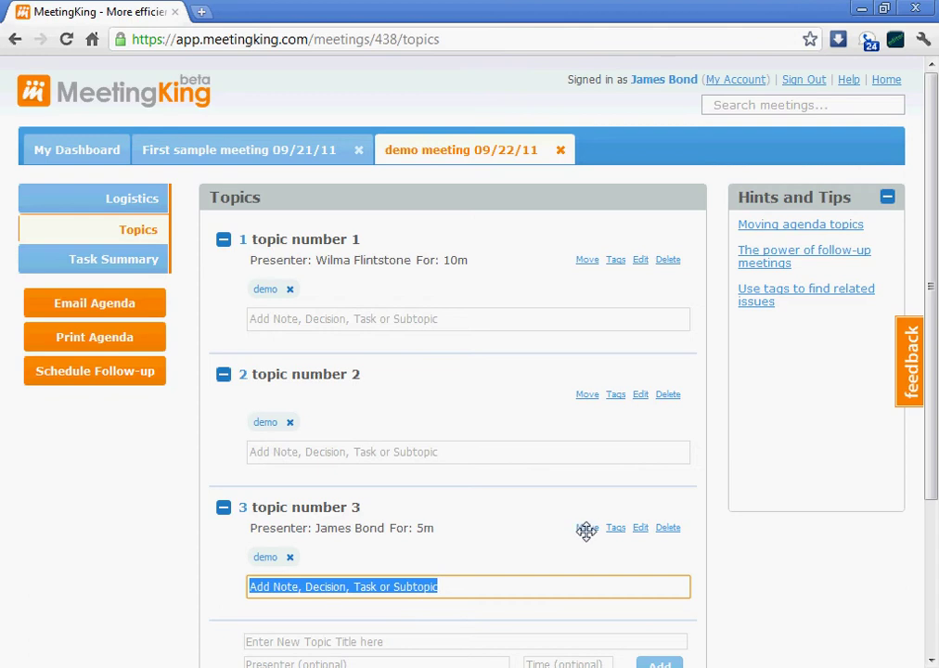
- Move topic number 3 above topic number 2 and restore the original topic order
click(586, 530)
drag(587, 530, 606, 377)
click(586, 528)
drag(587, 528, 586, 397)
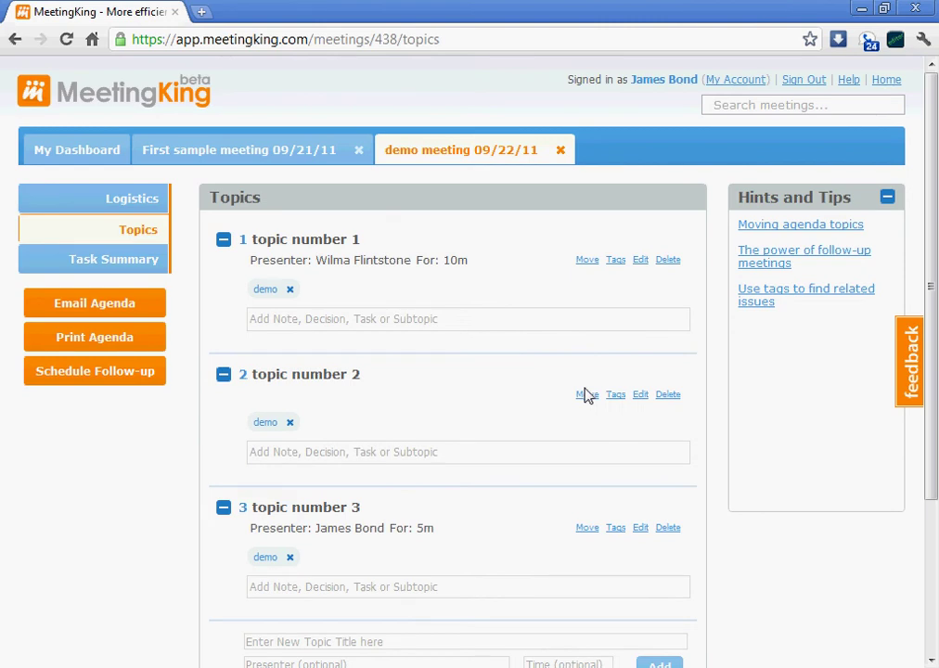
- Add the note "here are the august sales numbers" to topic number 1 with the file sales new widget august.xlsx attached
click(413, 318)
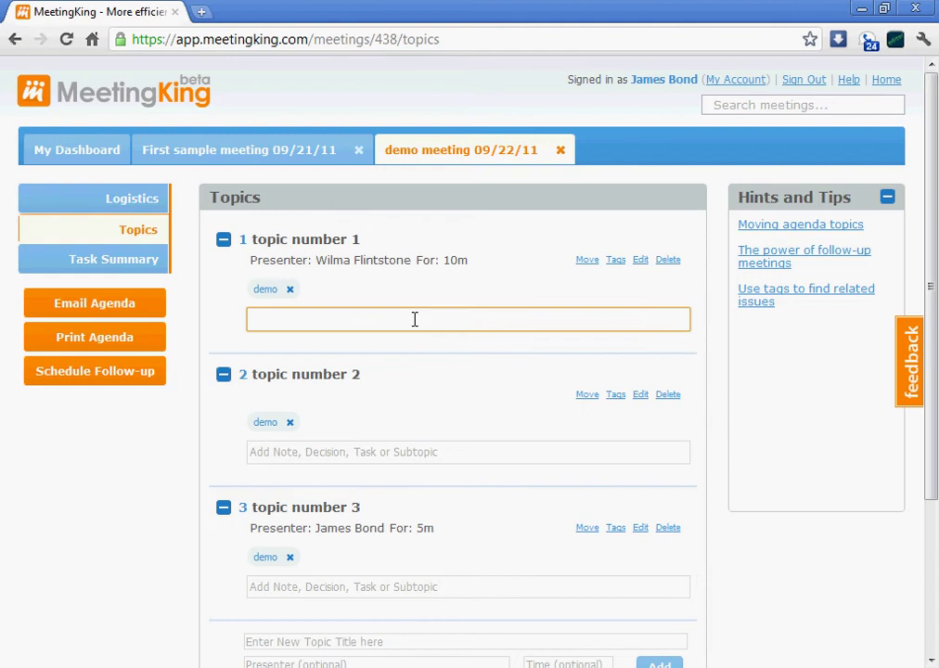
text(here are the )
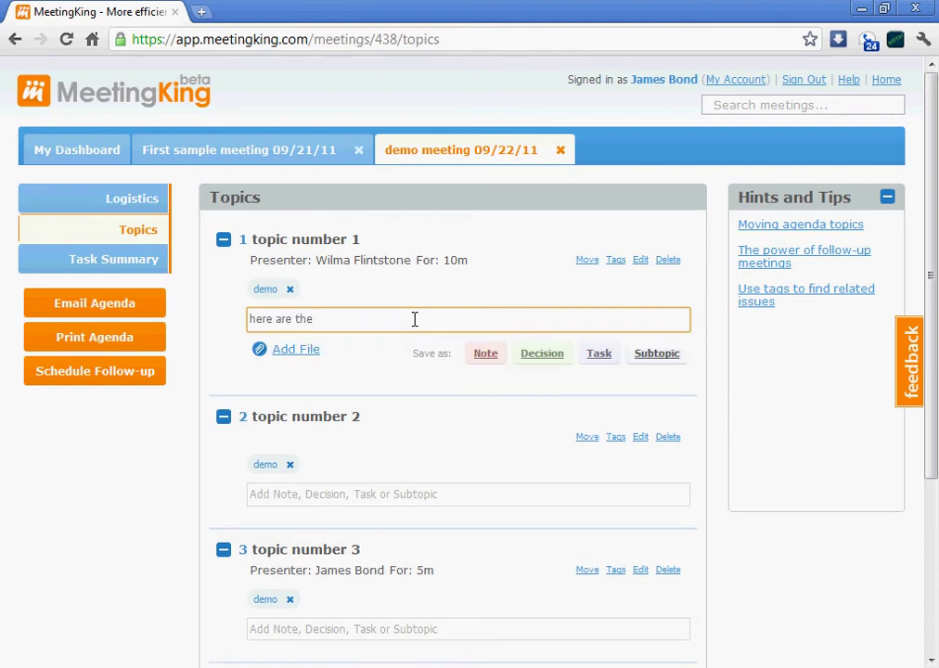
text(august sales numbers)
click(295, 350)
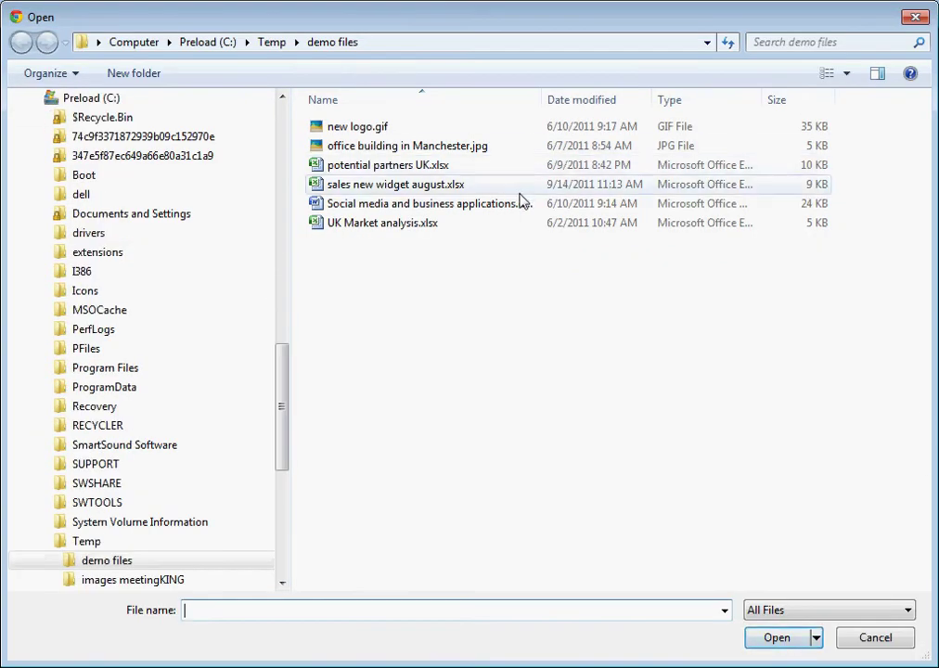
click(482, 186)
click(770, 640)
click(483, 361)
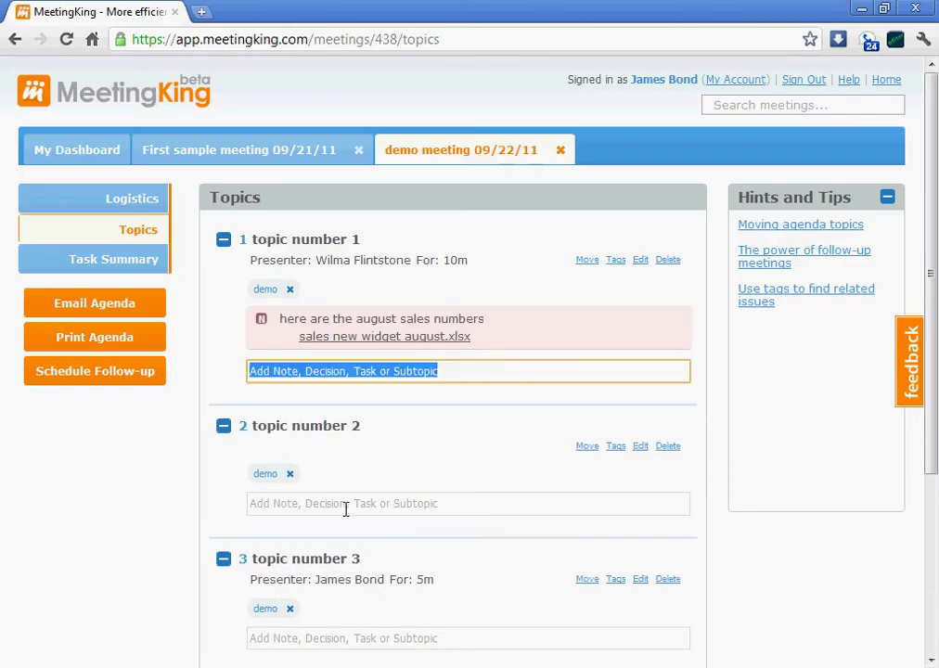
- Add the task "prepare list of candidates for UK" to topic number 2, owned by the first invited participant and due 22 September
click(345, 509)
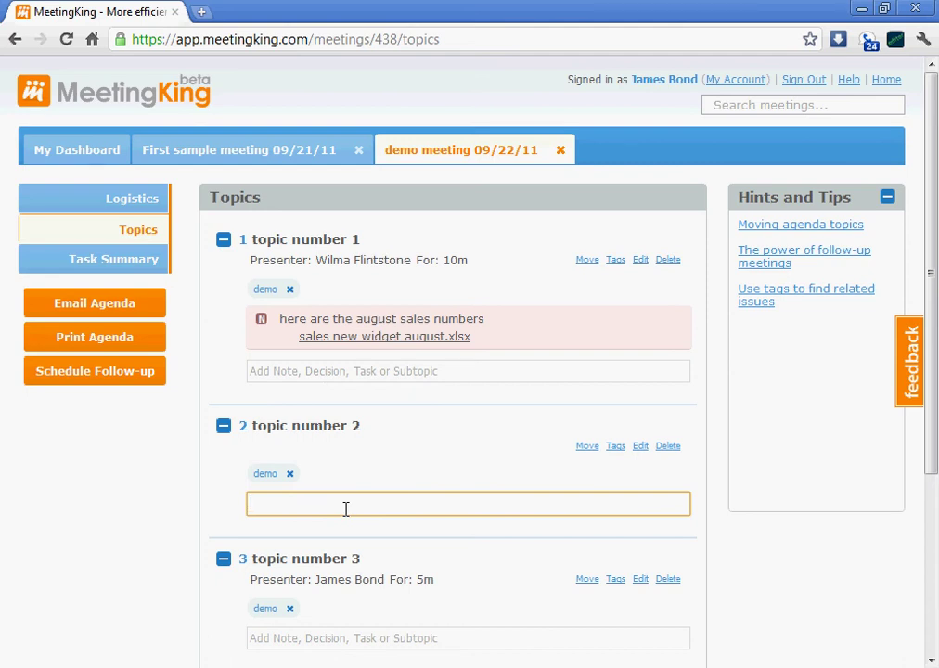
text(prepar)
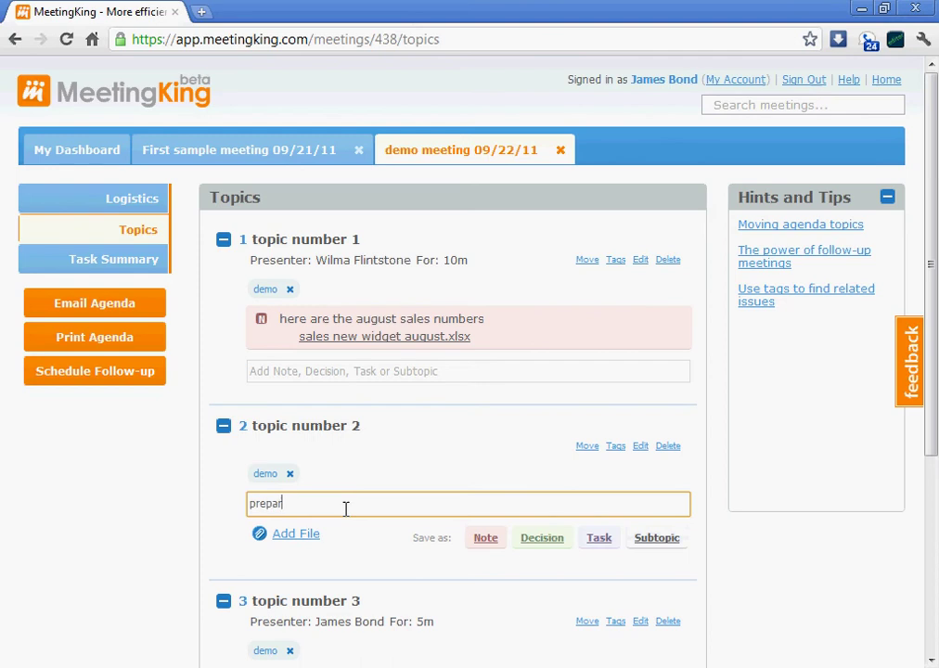
text(e list of candidates for UK)
key(Return)
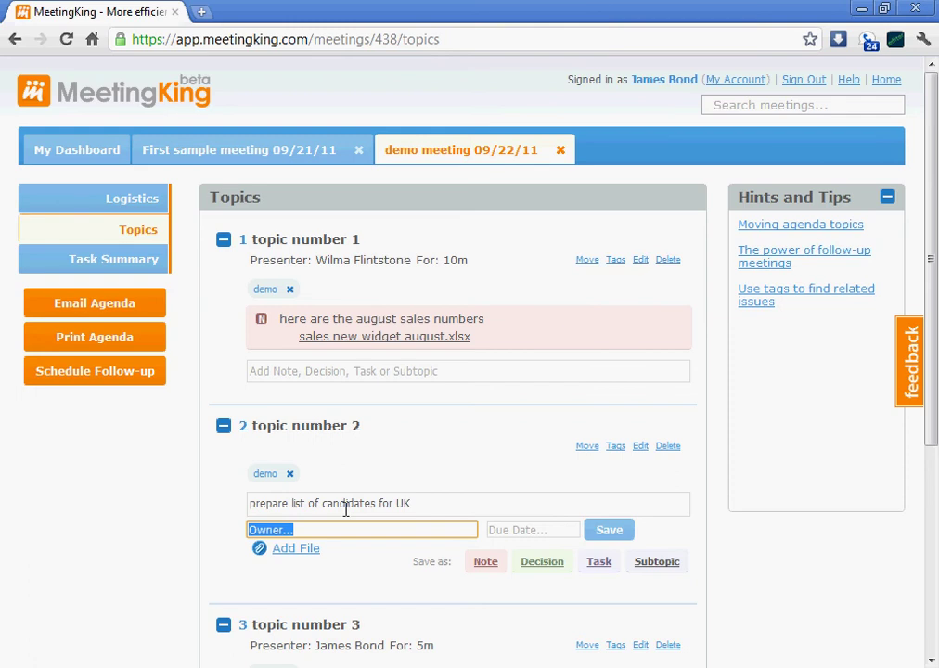
text(wilm)
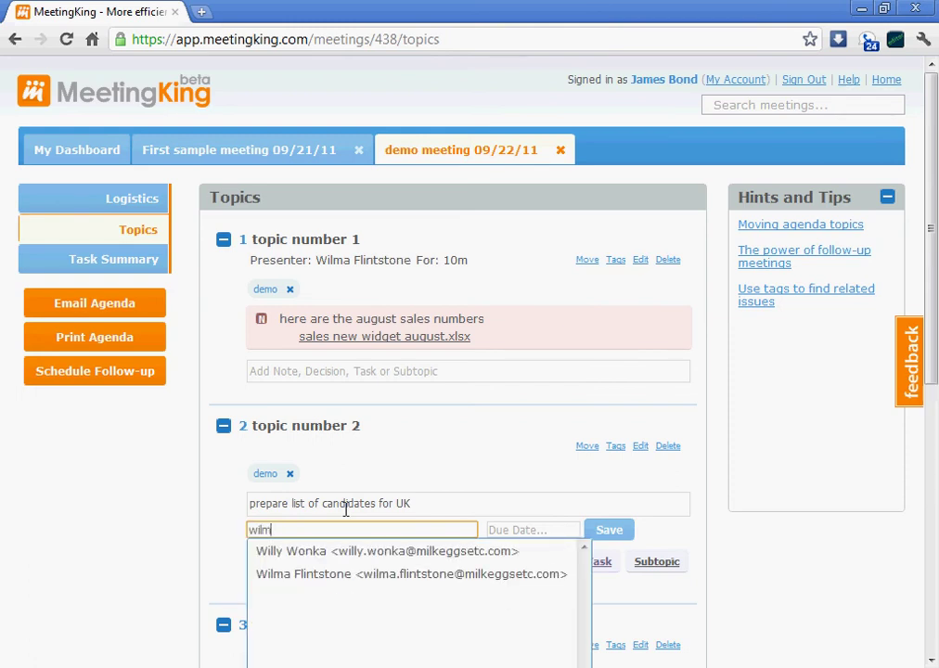
text(a)
key(Down)
key(Return)
key(Tab)
click(610, 489)
click(608, 533)
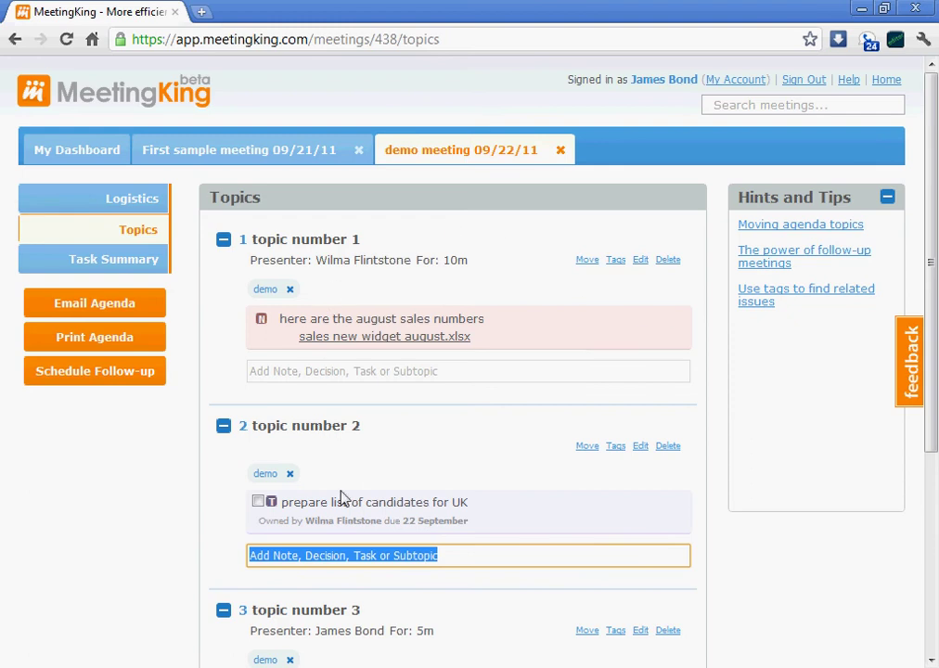
- Generate the printable PDF agenda of the demo meeting
click(140, 340)
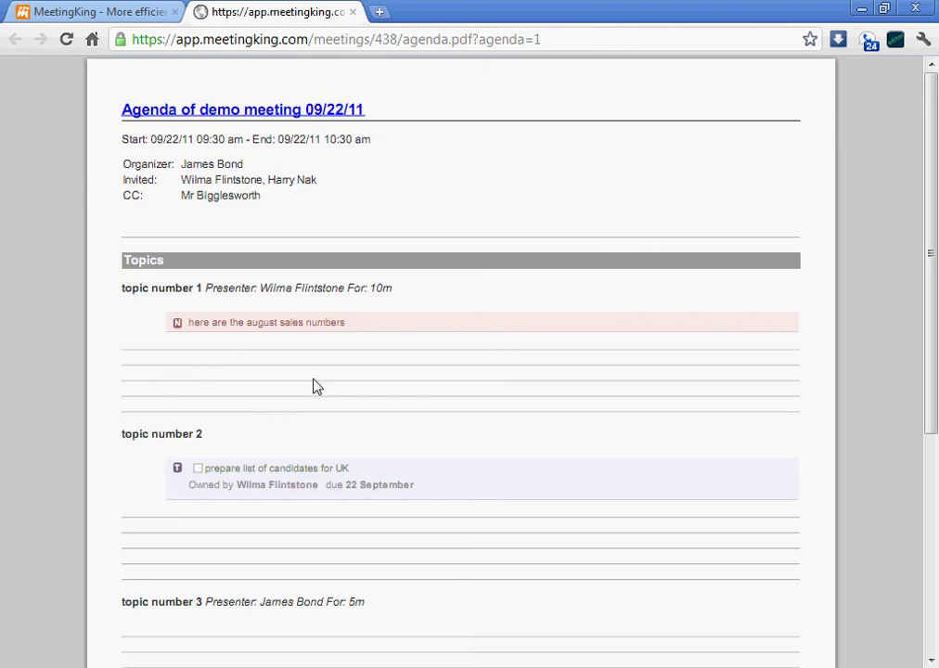
- Schedule a follow-up to First sample meeting and title it "Second sample meeting"
click(105, 17)
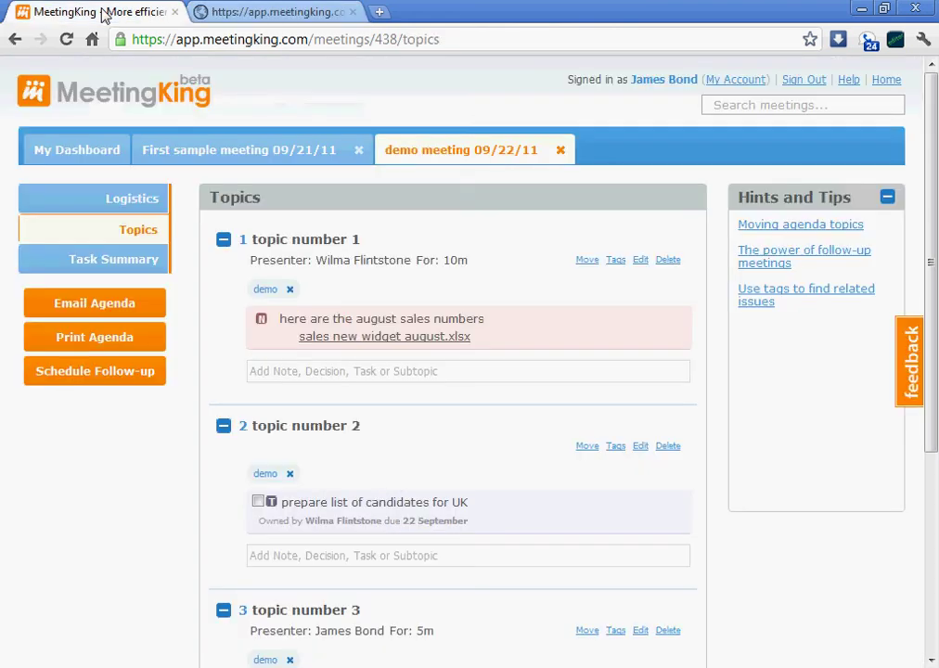
click(227, 150)
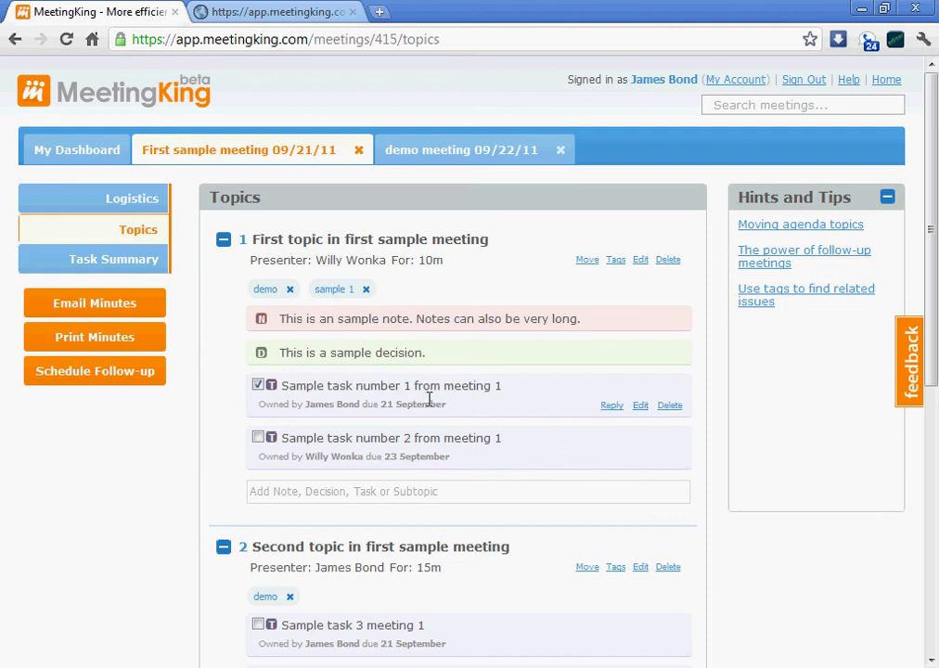
scroll(451, 503, down, 2)
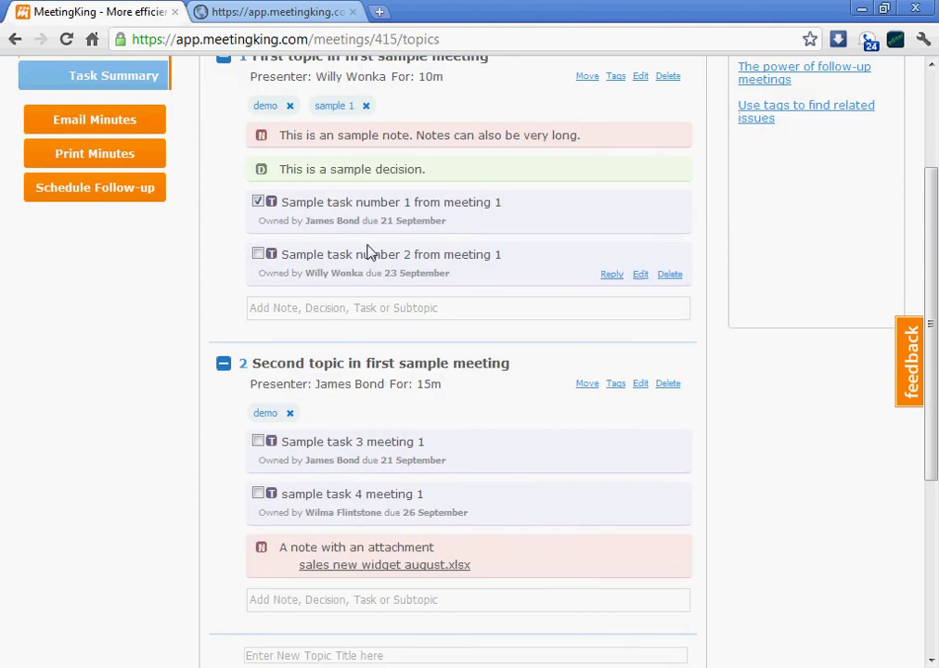
scroll(376, 215, up, 2)
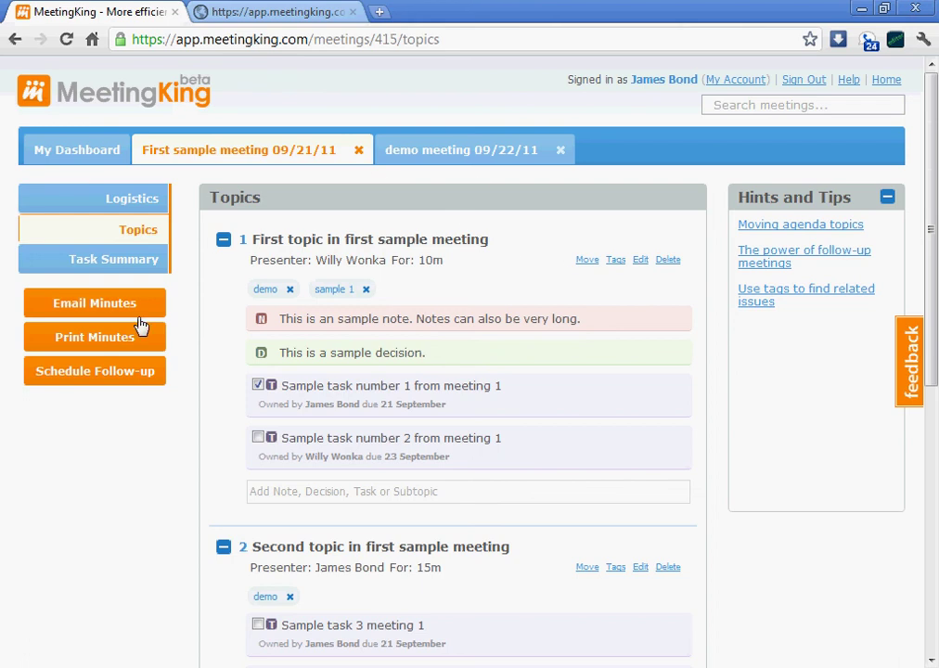
click(90, 373)
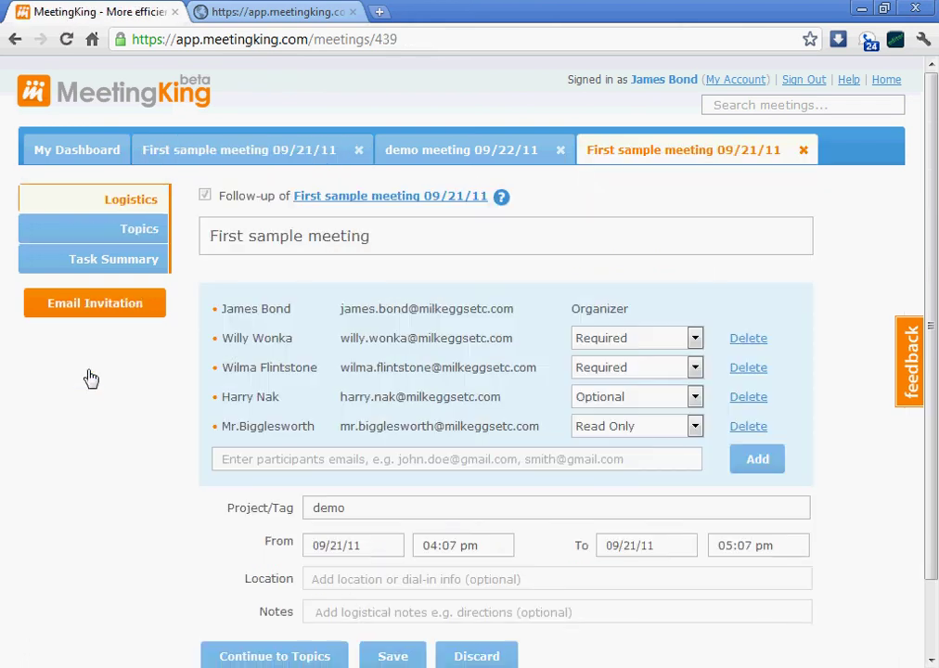
double_click(230, 238)
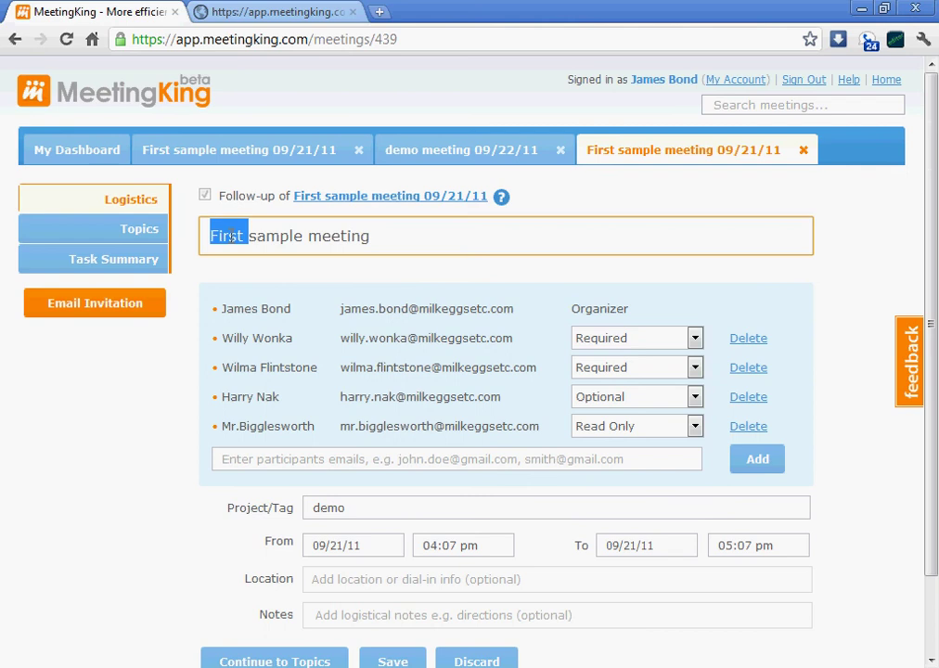
text(Second)
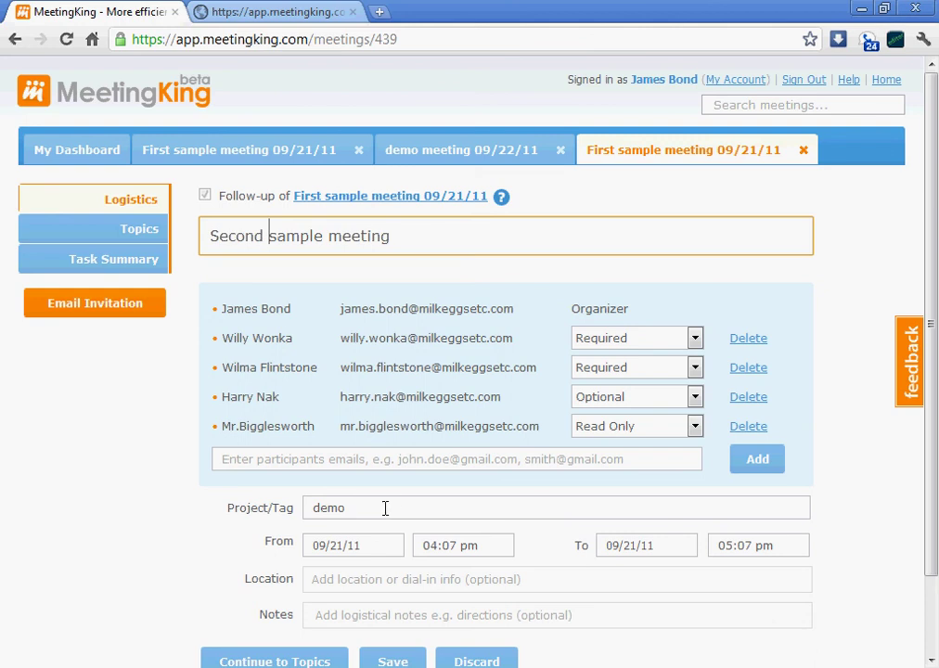
- Set the follow-up meeting's date to 09/26/11 with an 08:30 am start and continue to its topics
click(344, 544)
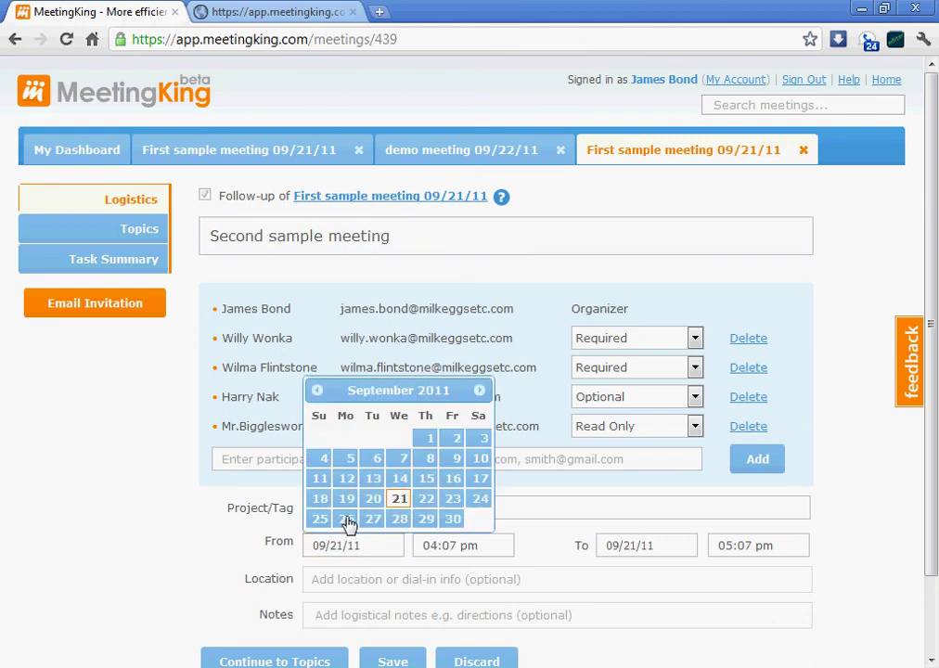
click(346, 519)
drag(508, 587, 506, 625)
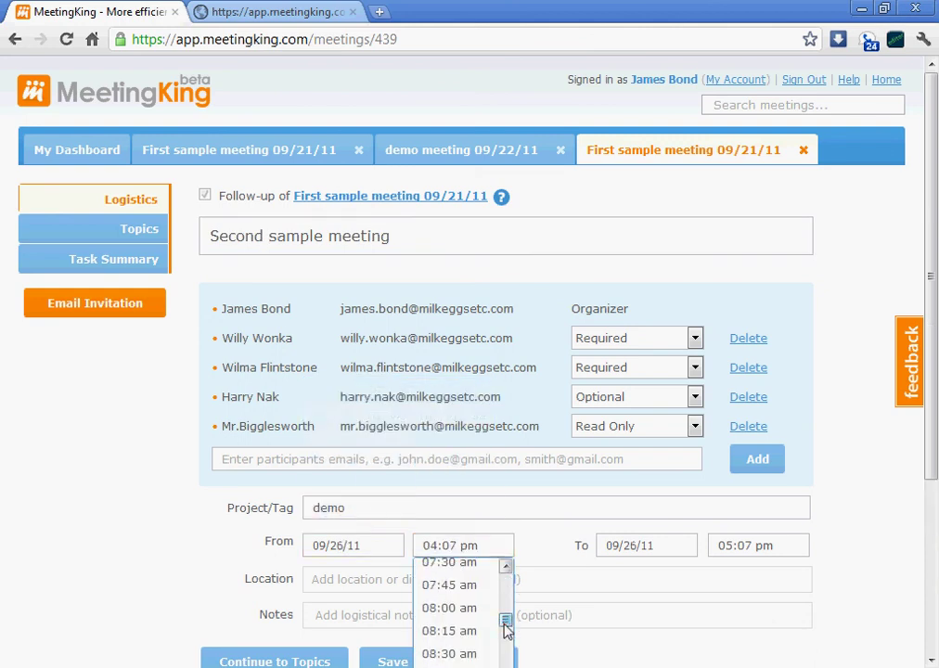
click(465, 653)
scroll(555, 626, down, 2)
click(287, 572)
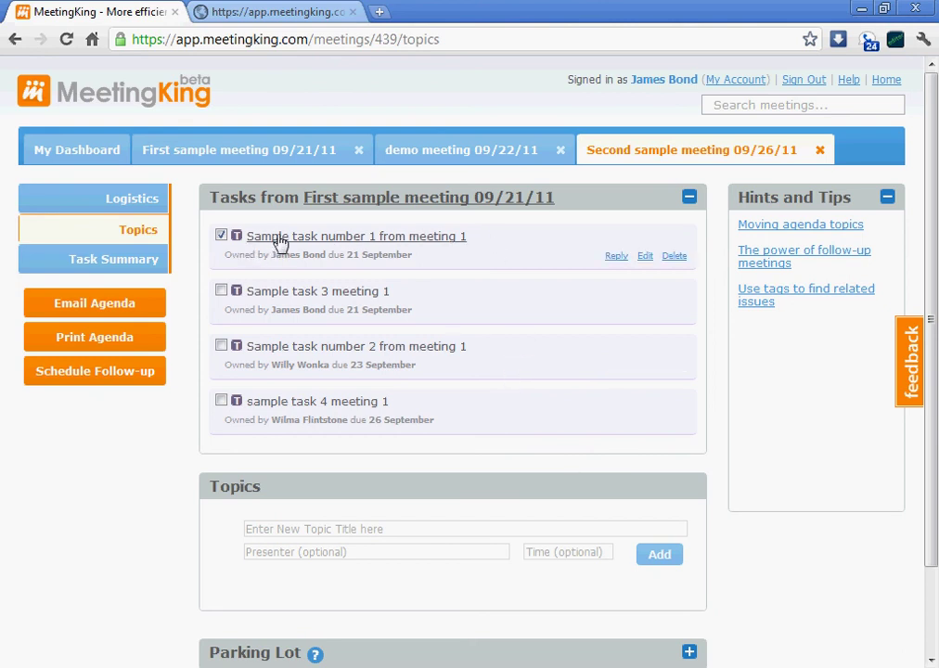
- Mark Sample task 3 from the first sample meeting as completed and collapse the list of carried-over tasks
click(221, 291)
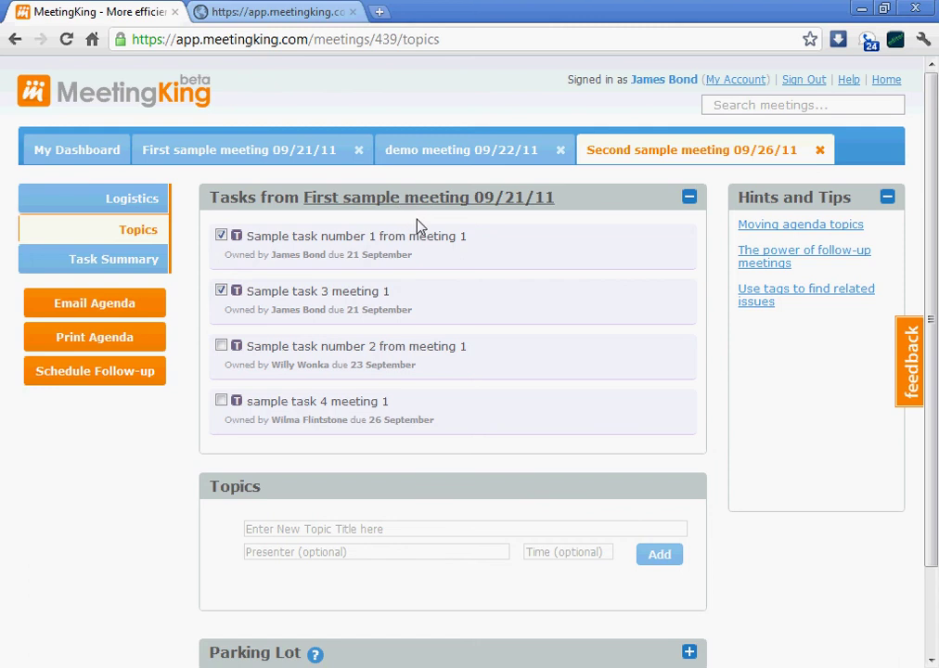
click(688, 199)
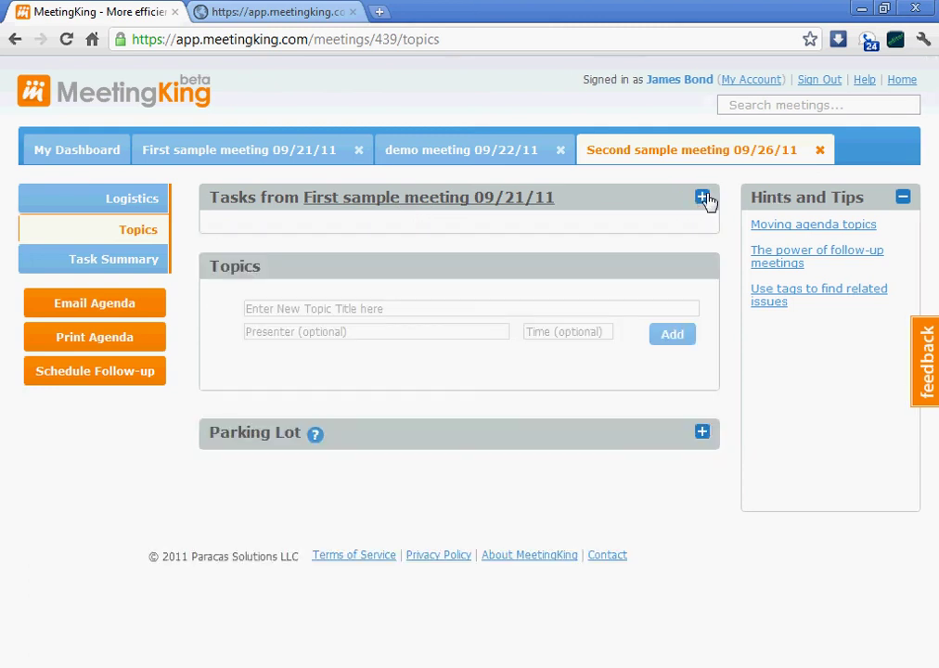
- Add an agenda topic titled "new topic" to the second sample meeting
click(322, 310)
text(new topic)
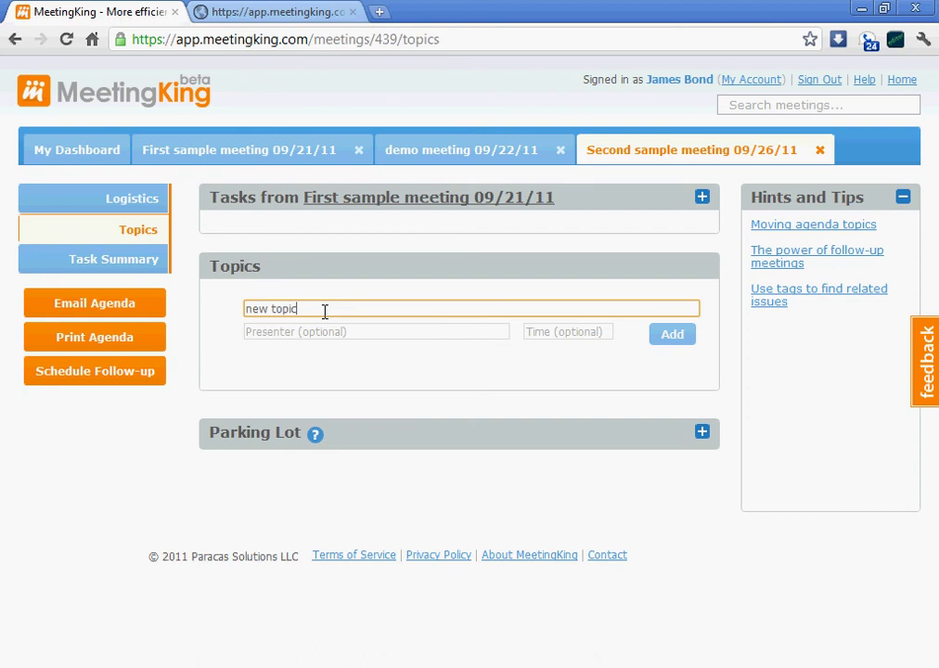
key(Return)
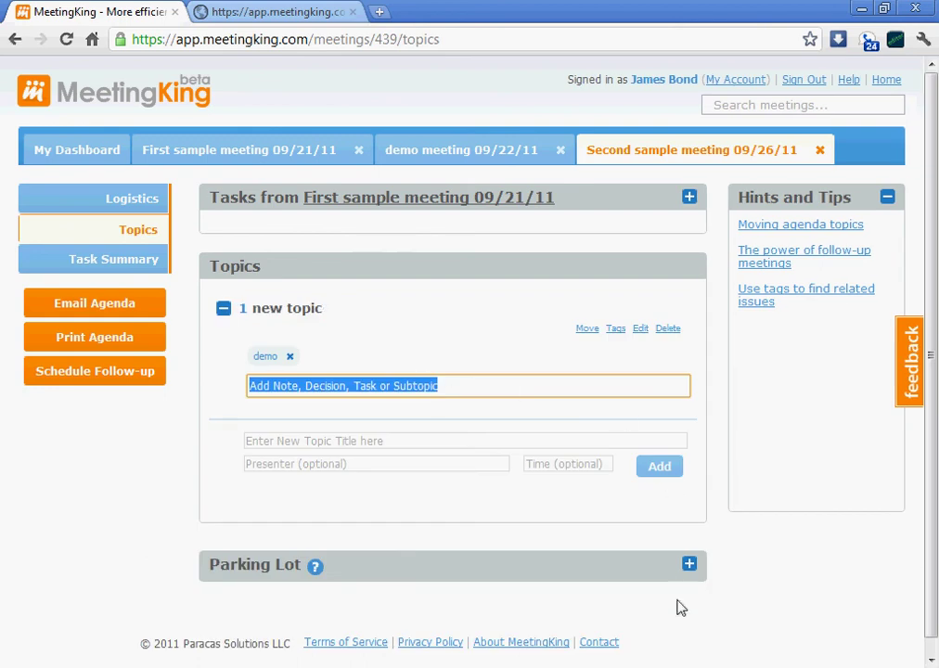
- Expand the parking lot and move its parked topic from the first sample meeting into the agenda below new topic
click(689, 566)
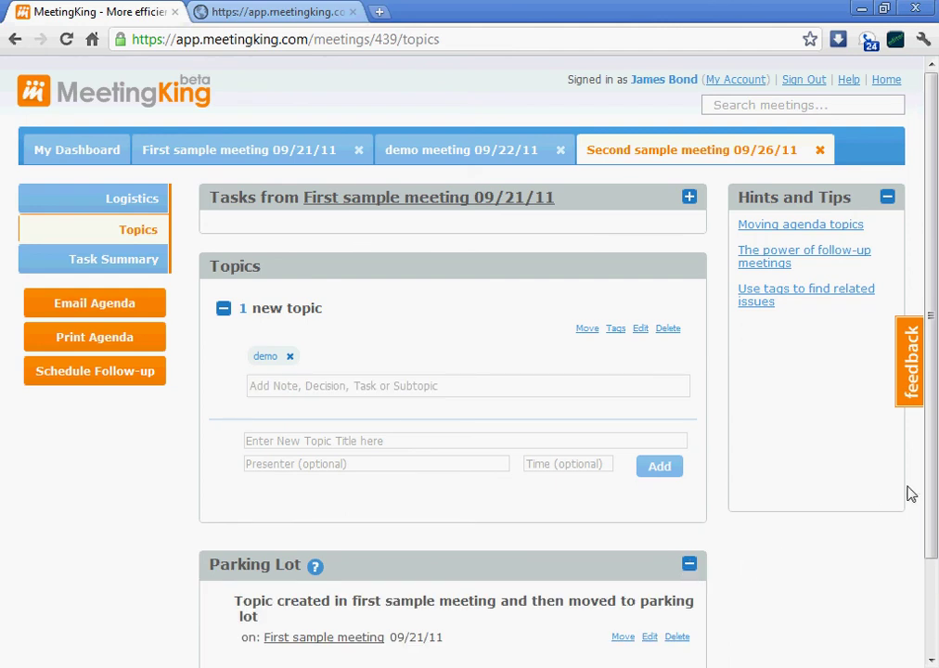
drag(932, 480, 924, 533)
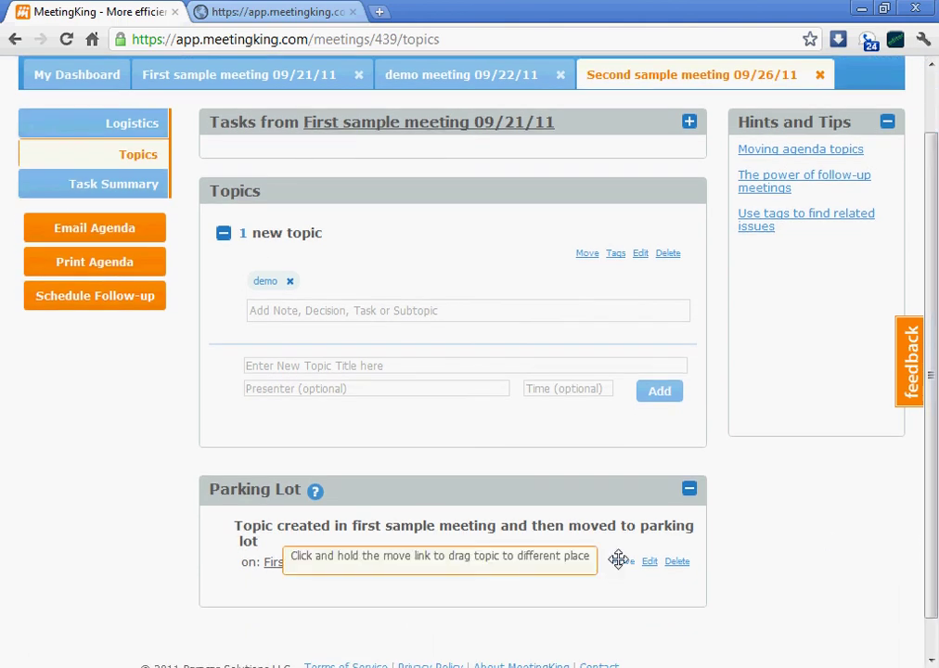
drag(619, 561, 594, 388)
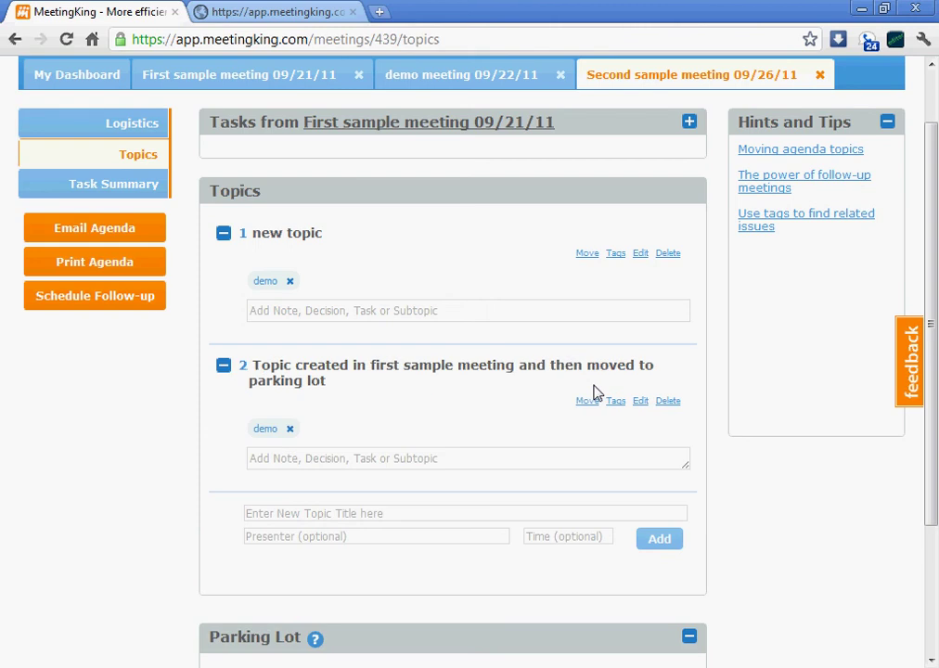